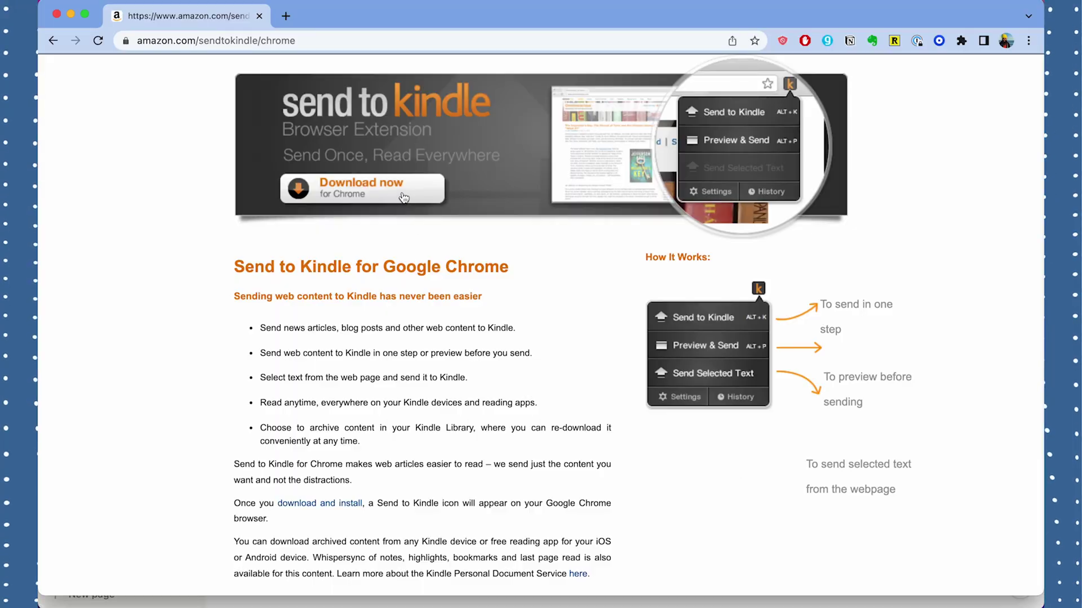
Step: Follow Amazon's 'Download now for Chrome' link to the Send to Kindle Web Store listing
left_click(403, 197)
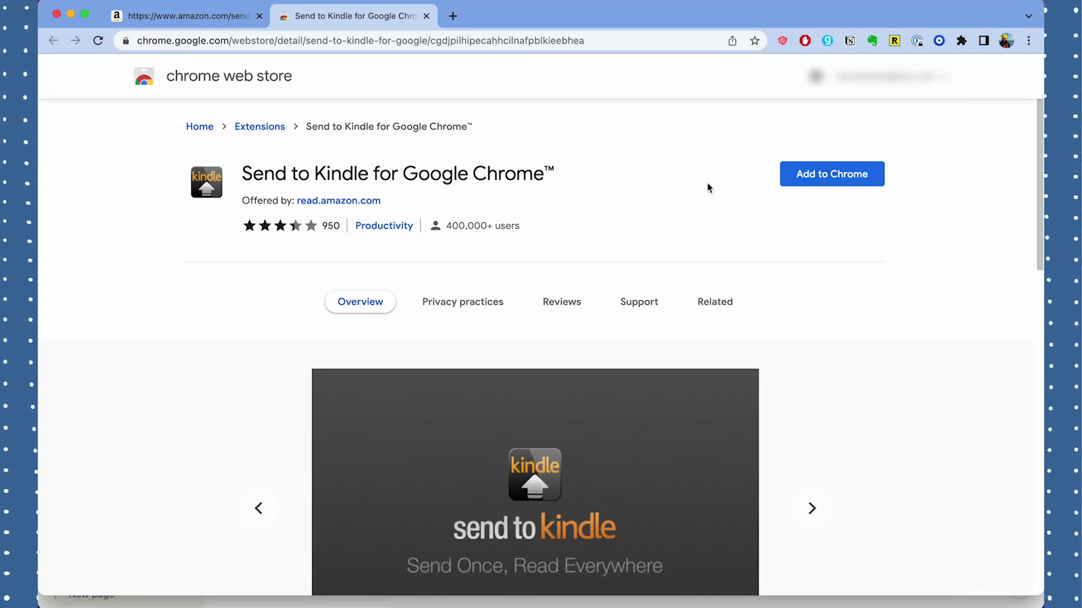
Step: Install the Send to Kindle extension, review its Delivery Settings page, and open its toolbar menu
left_click(799, 179)
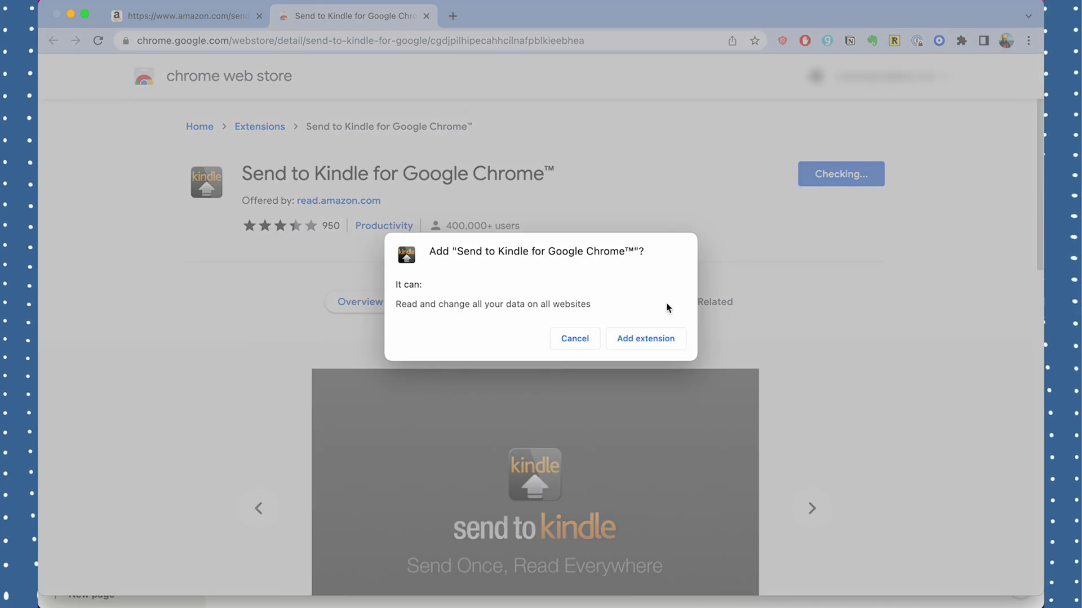
left_click(648, 339)
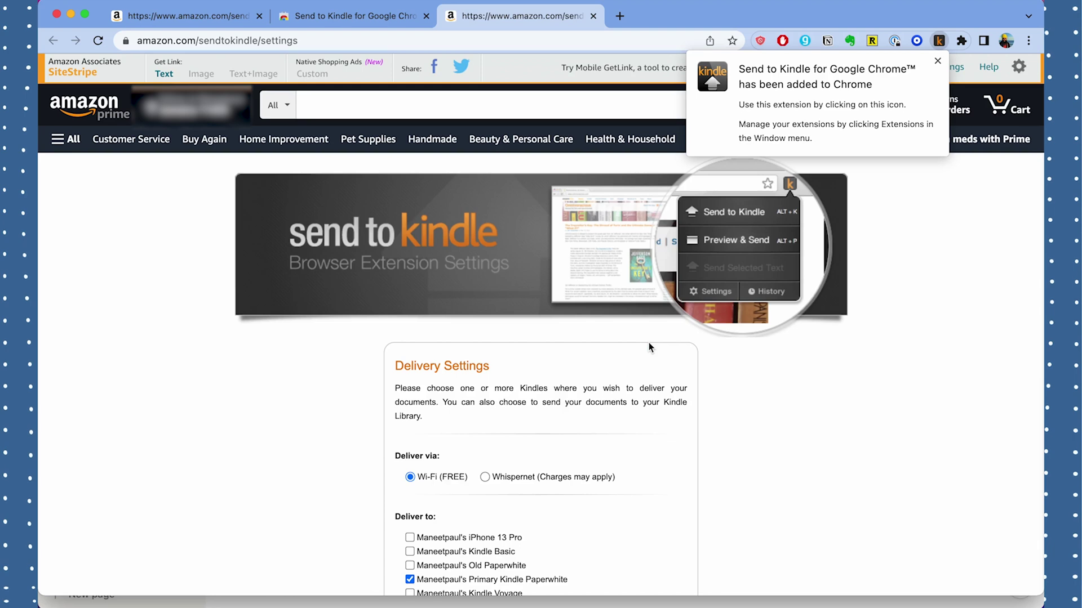
scroll(650, 347, "down", 5)
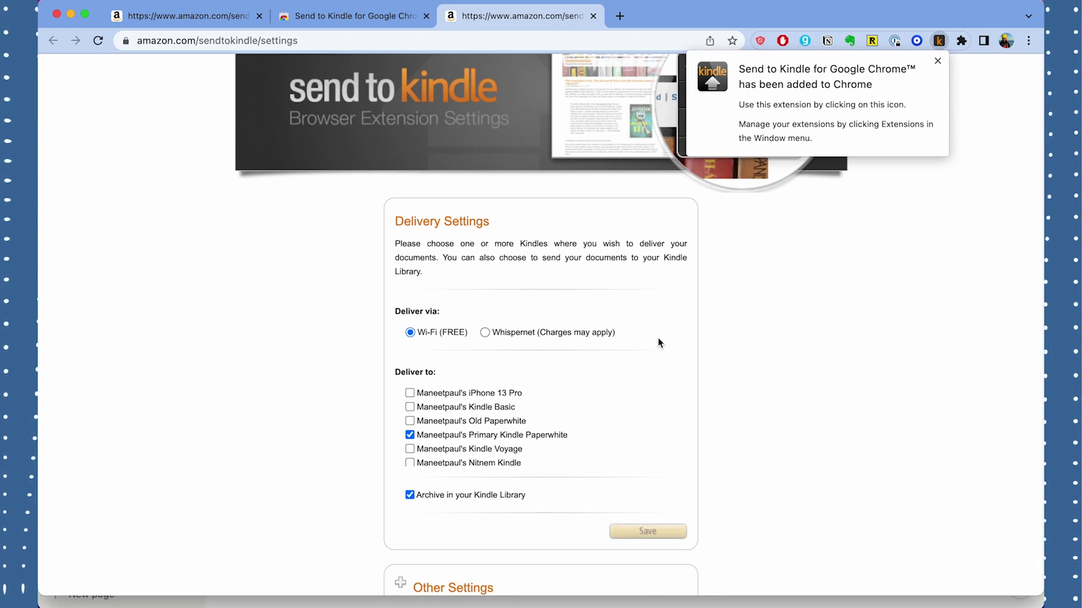
left_click(939, 40)
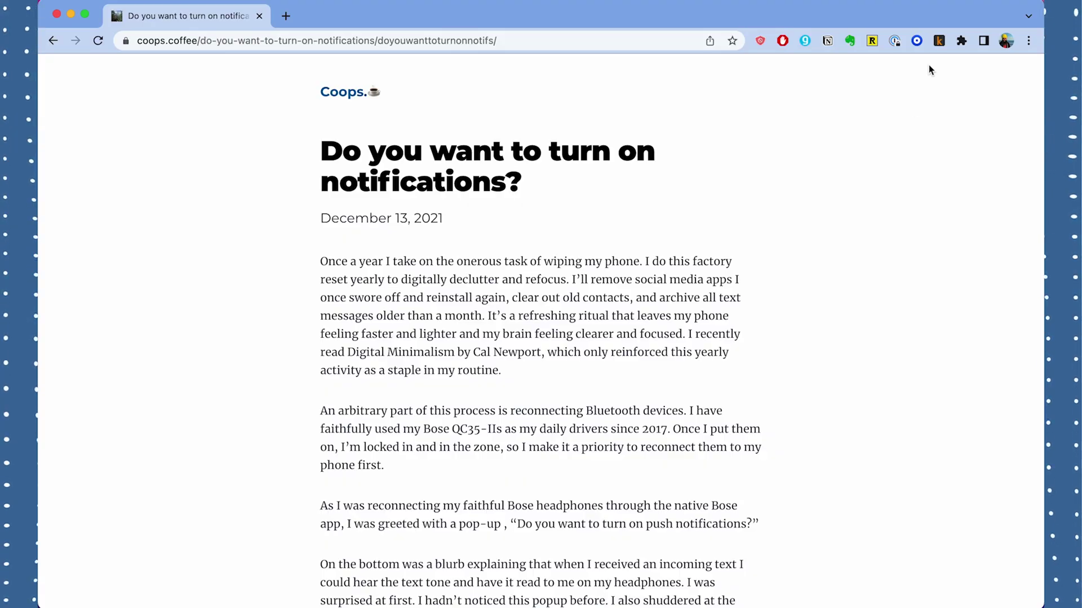
Step: Send the notifications article to Kindle directly, then again through Preview & Send after reviewing it
left_click(938, 43)
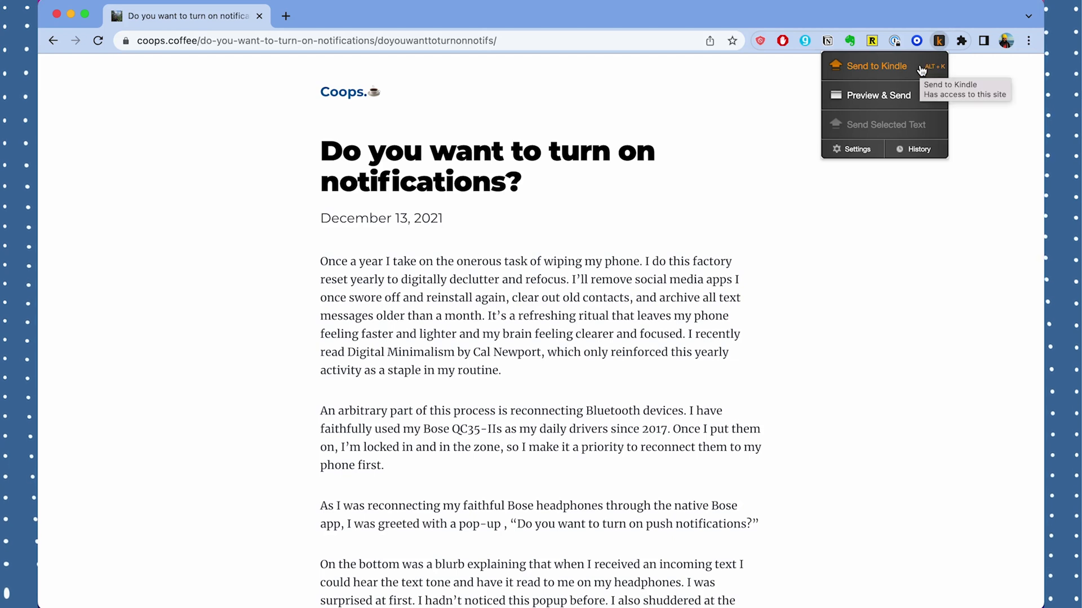
left_click(920, 66)
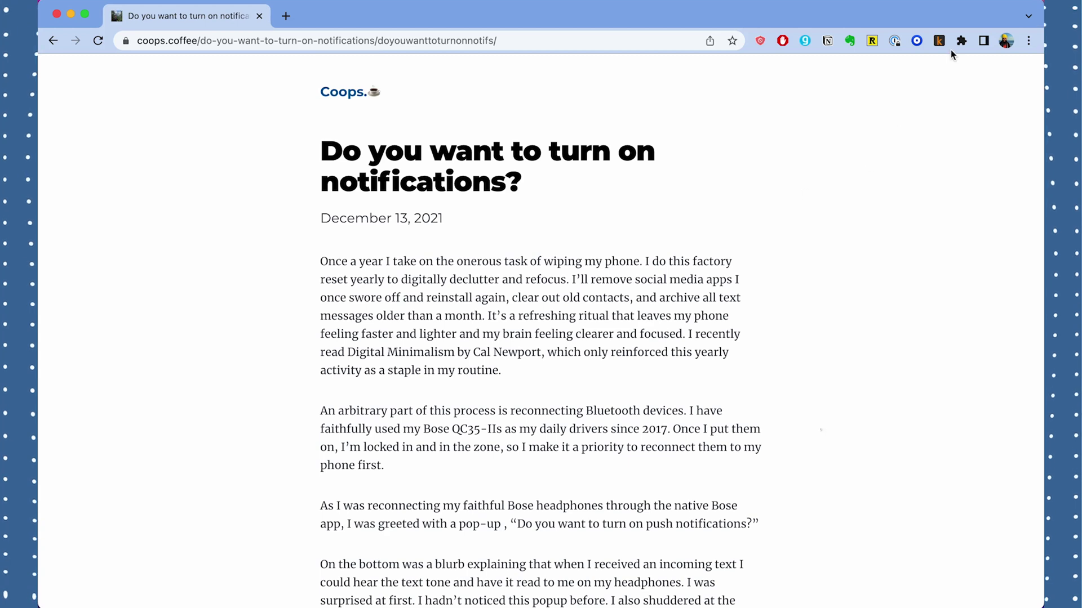
left_click(939, 41)
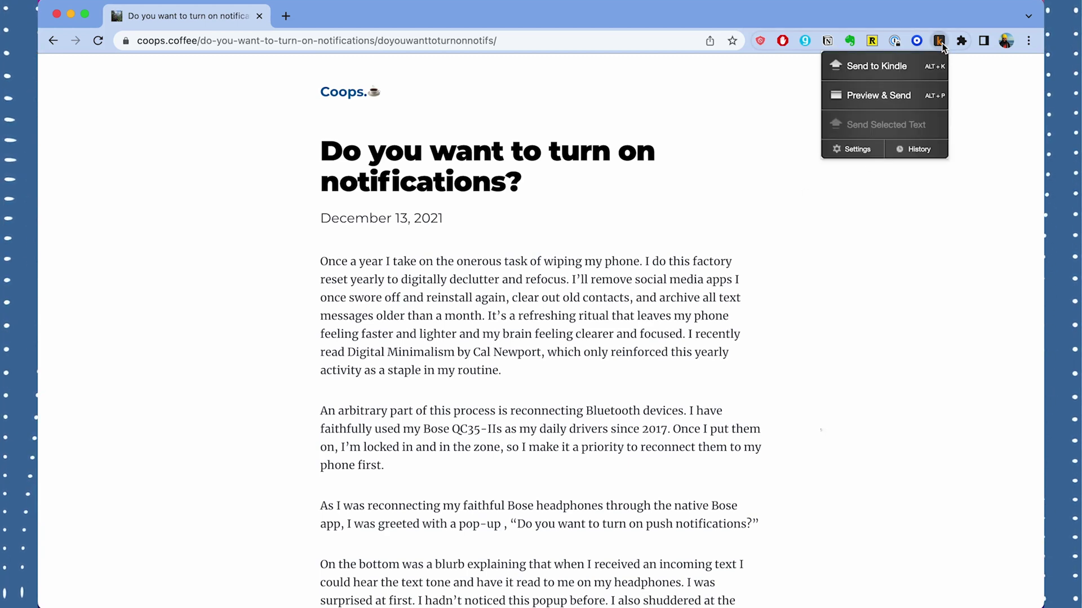
left_click(926, 96)
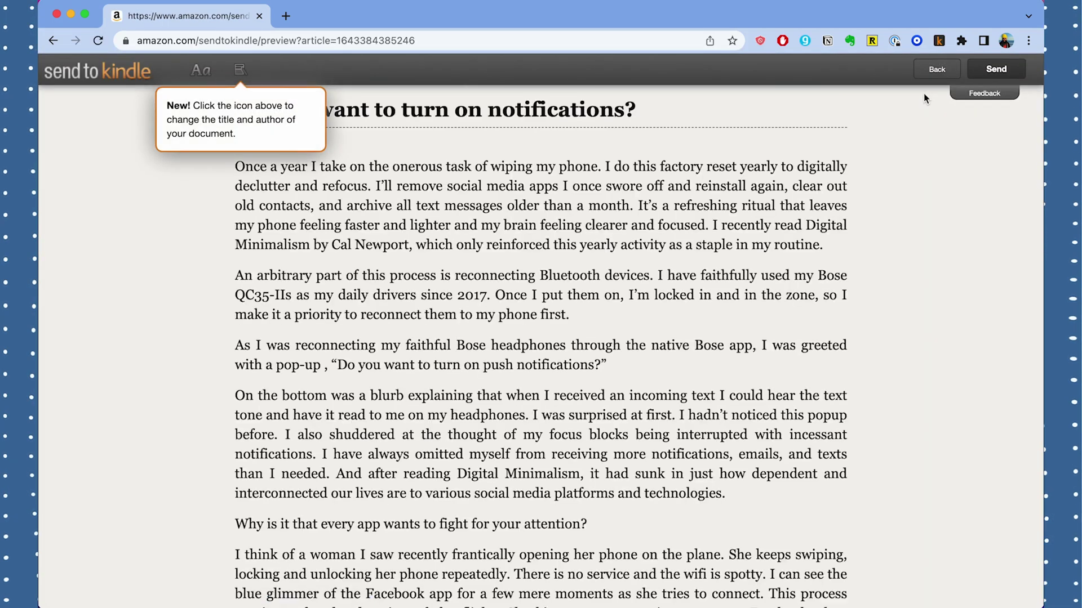
scroll(935, 170, "down", 10)
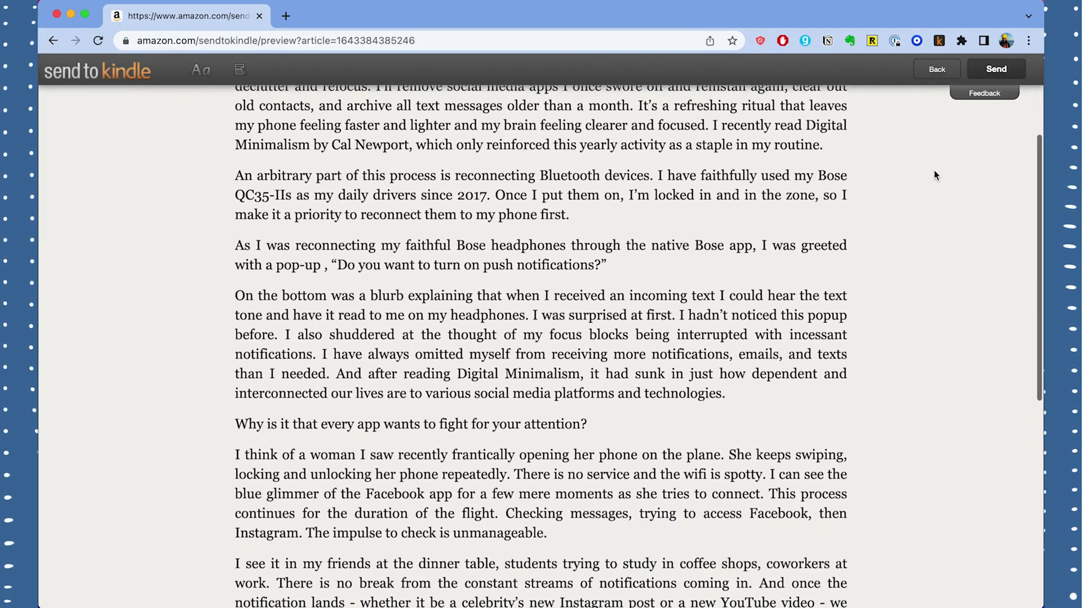
scroll(934, 170, "up", 2)
scroll(934, 170, "up", 8)
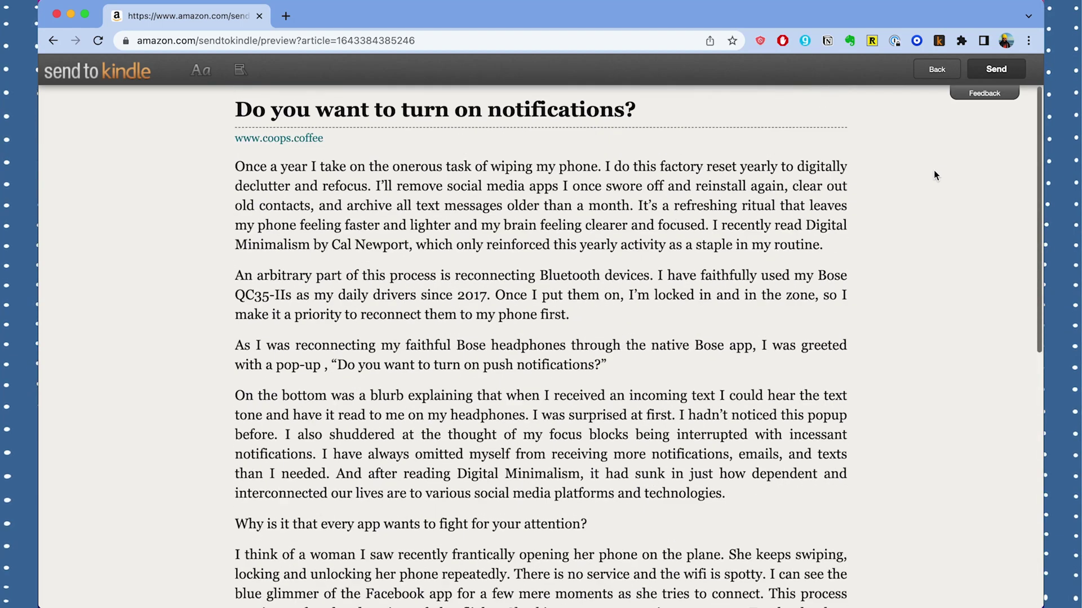
left_click(996, 68)
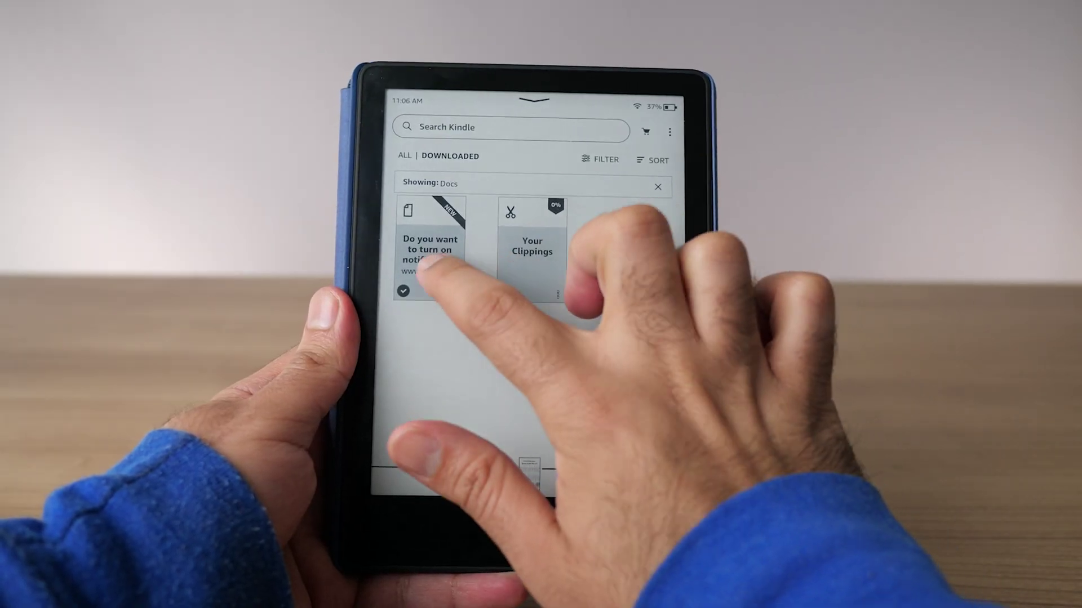
Step: Open the 'Do you want to turn on notifications?' document on the Kindle and turn the page
left_click(428, 265)
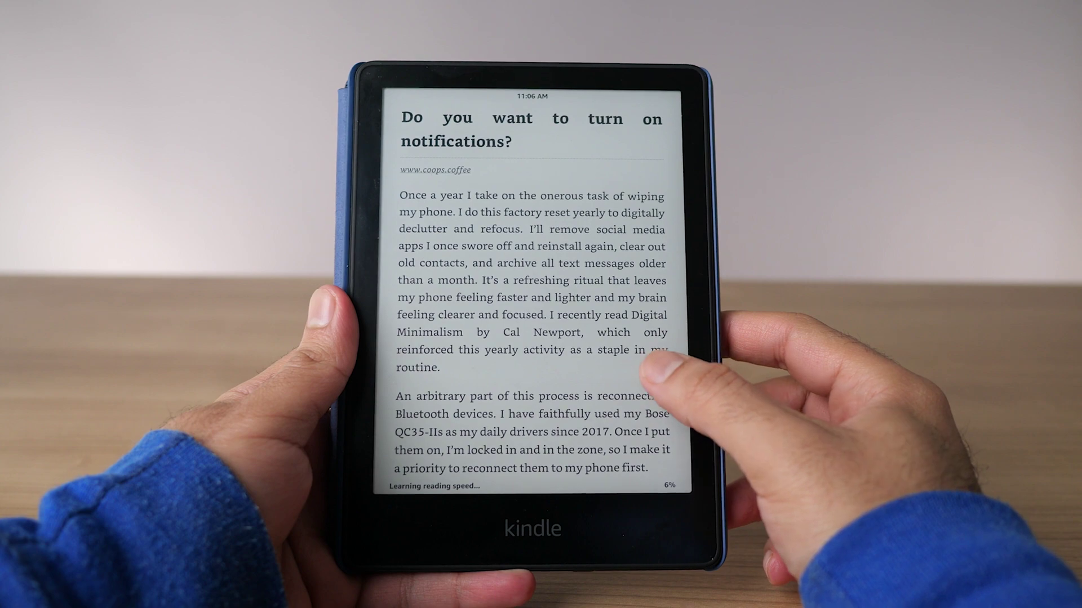
left_click(648, 364)
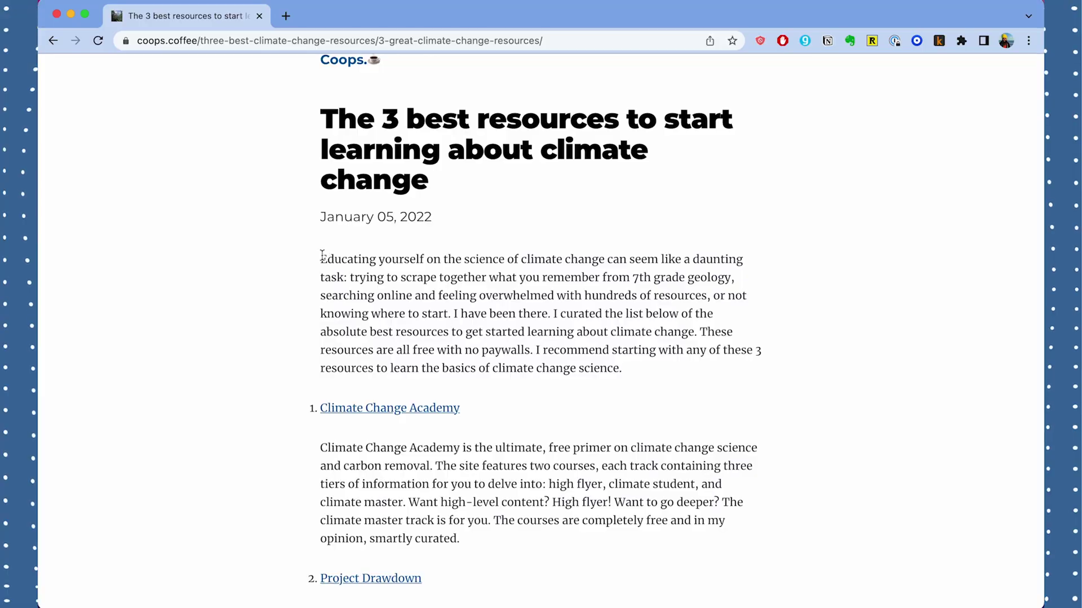
Step: Highlight the climate change article's intro paragraph and send it with Send Selected Text
left_click_drag(323, 252, 640, 371)
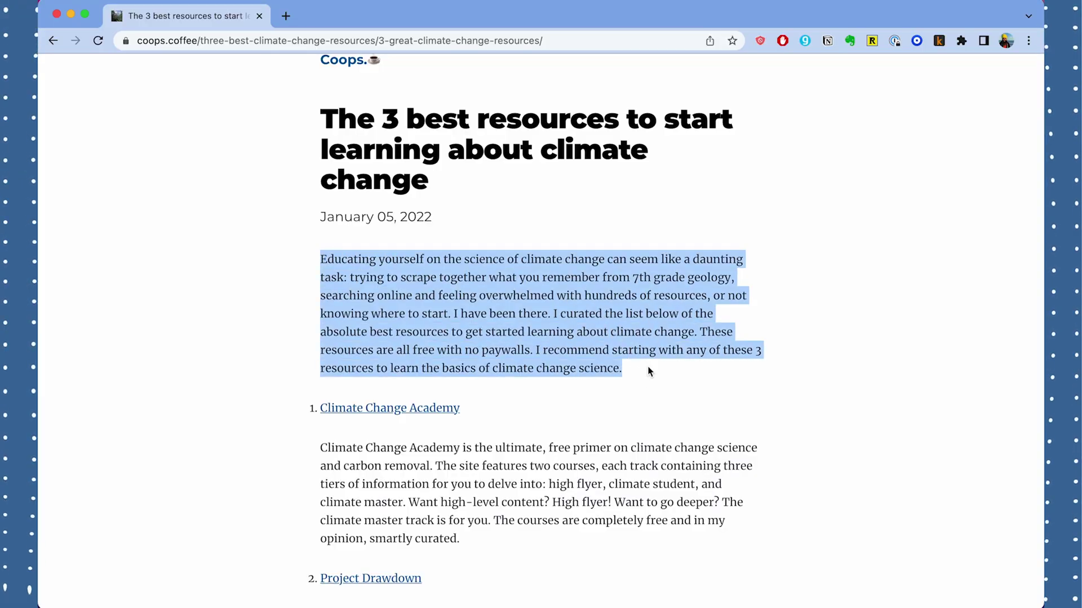
left_click(939, 41)
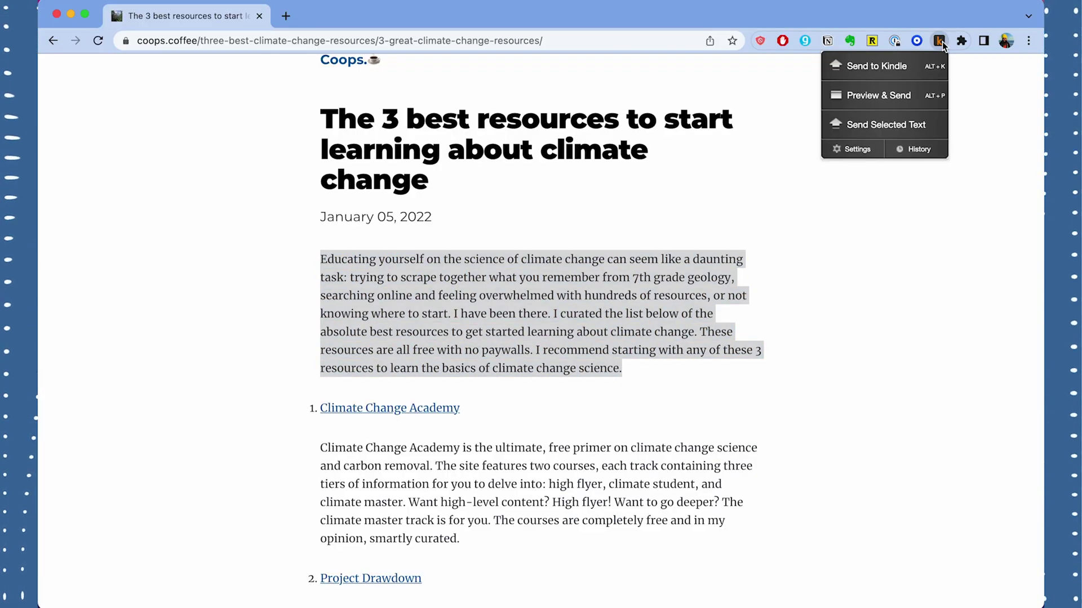
left_click(900, 124)
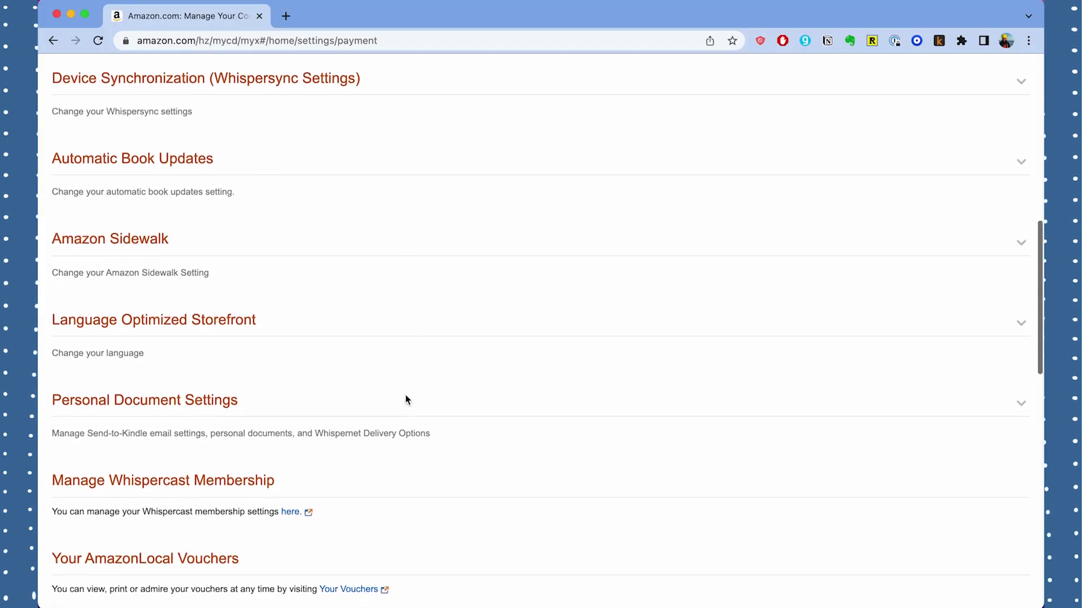
Step: Expand Personal Document Settings and scroll down to the Approved Personal Document E-mail List
scroll(405, 394, "down", 1)
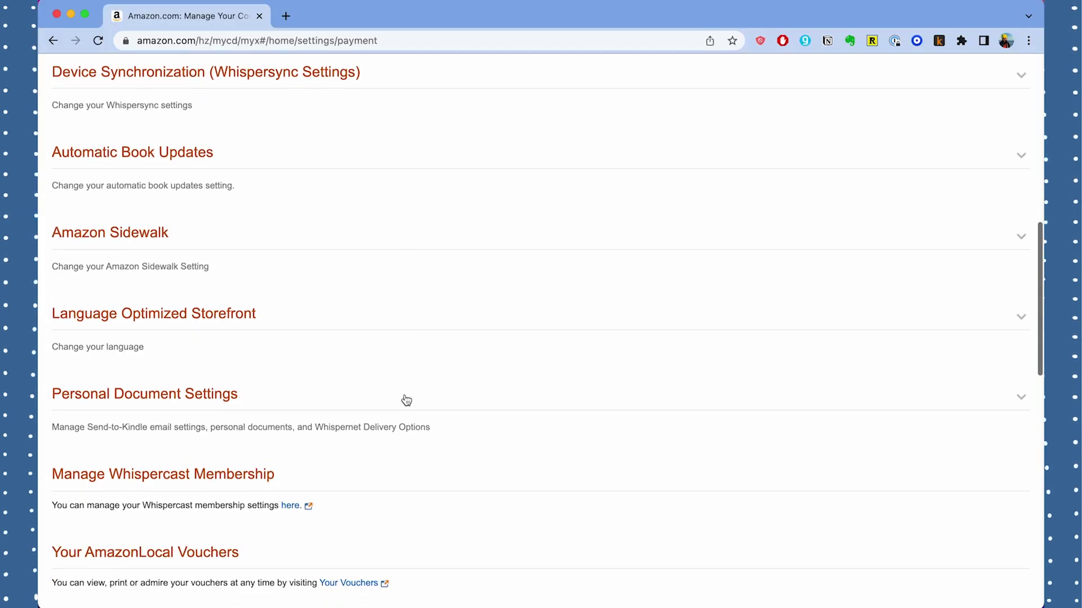
left_click(209, 400)
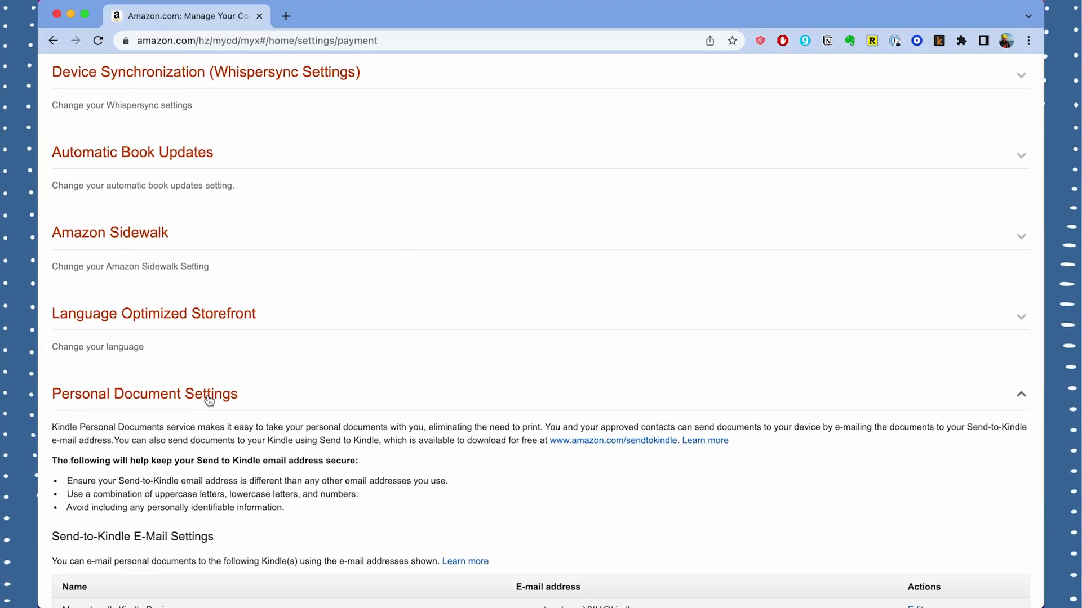
scroll(208, 399, "down", 6)
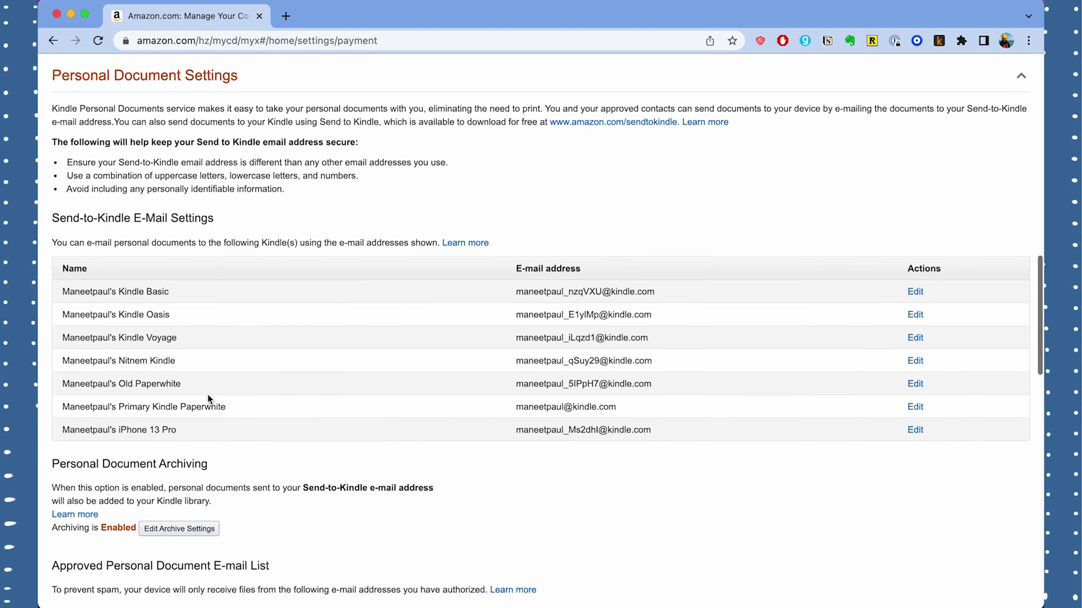
scroll(207, 399, "down", 3)
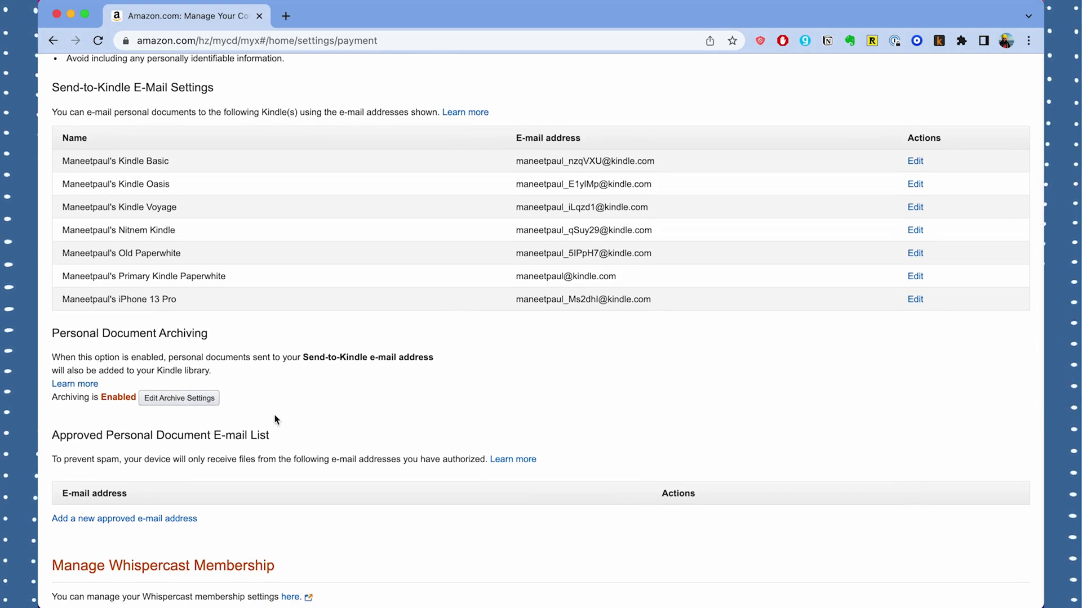
Step: Add your own e-mail address to the approved personal document sender list
left_click(168, 520)
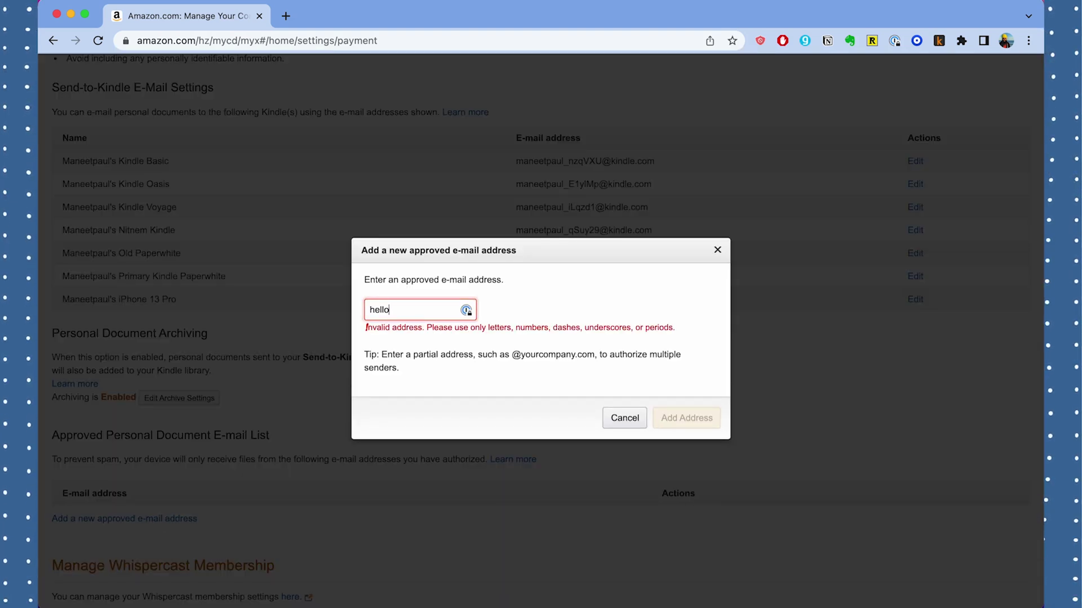
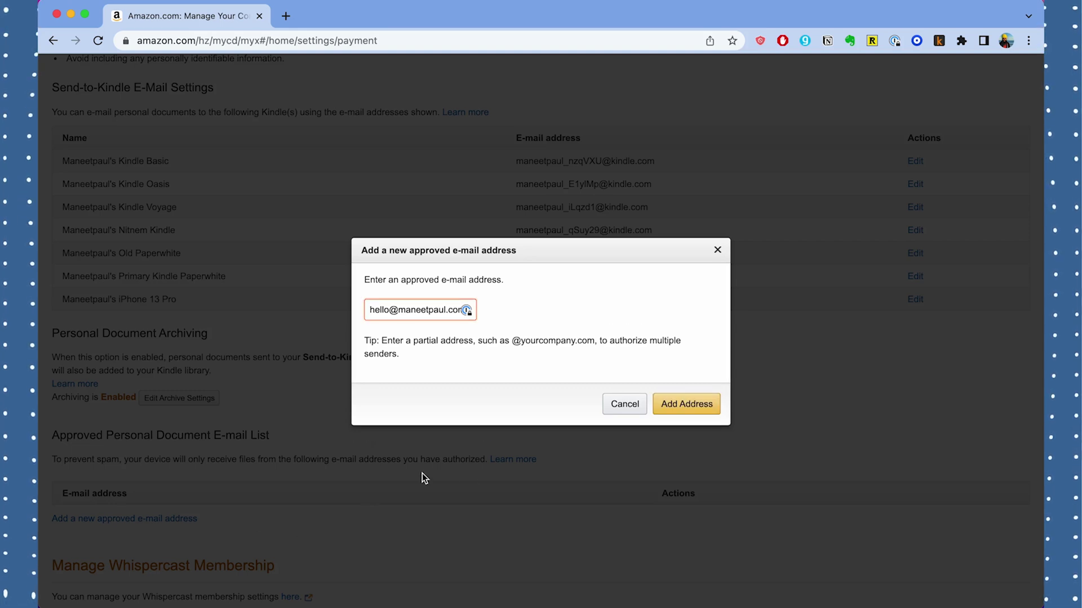
left_click(712, 401)
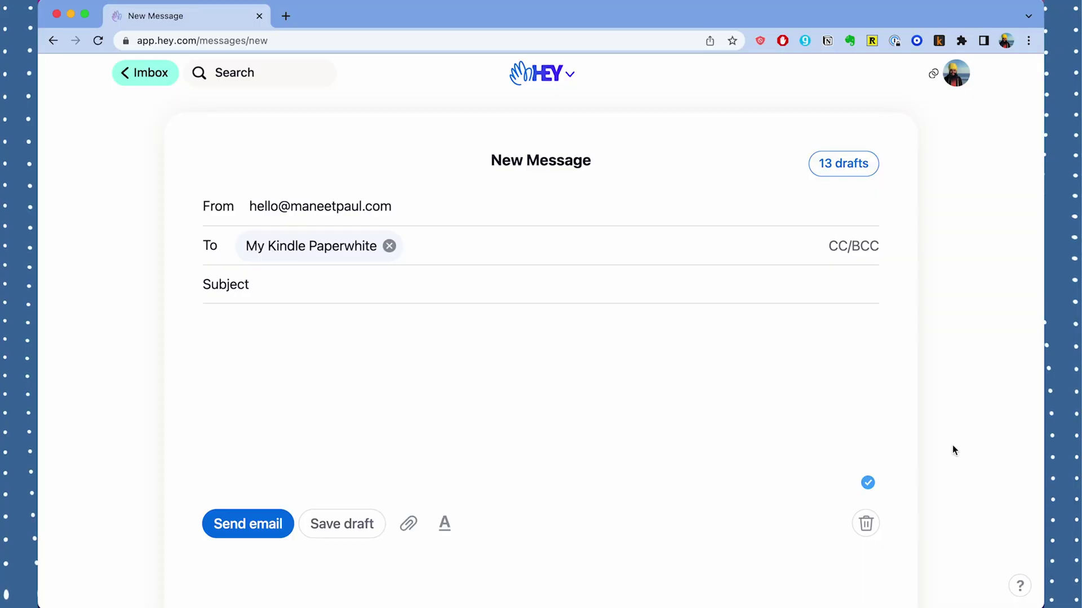
Step: Attach the climate change resources PDF from the PDFs folder to the Kindle message
left_click(407, 523)
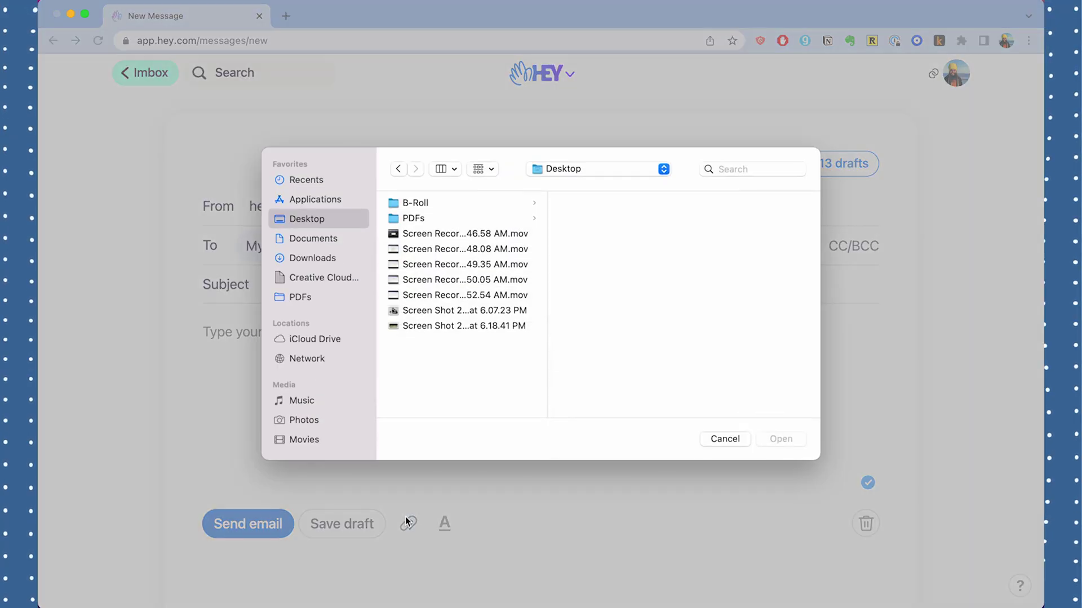
left_click(319, 300)
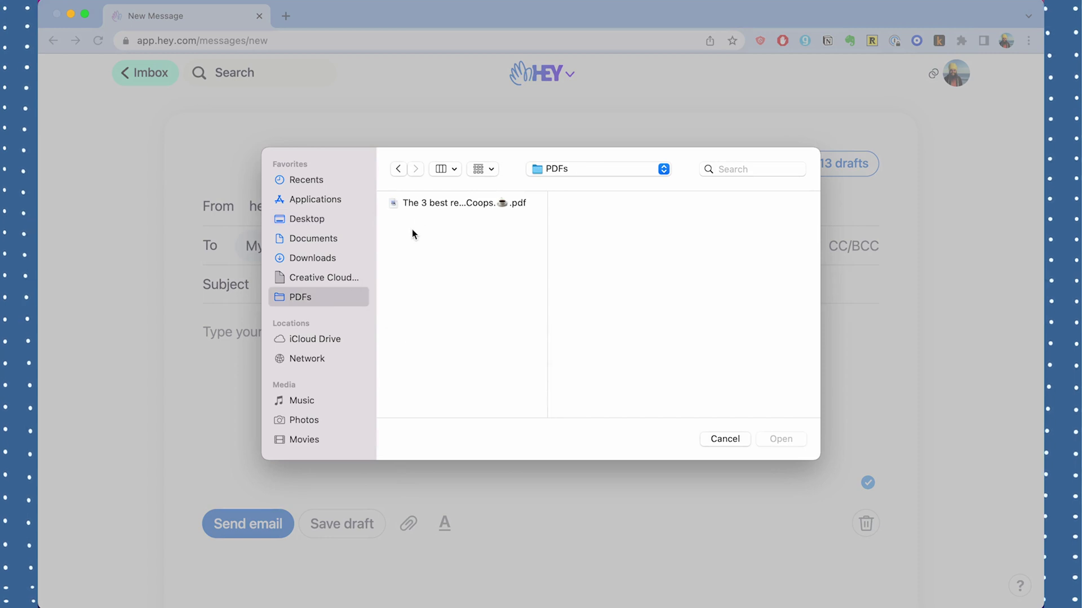
left_click(436, 202)
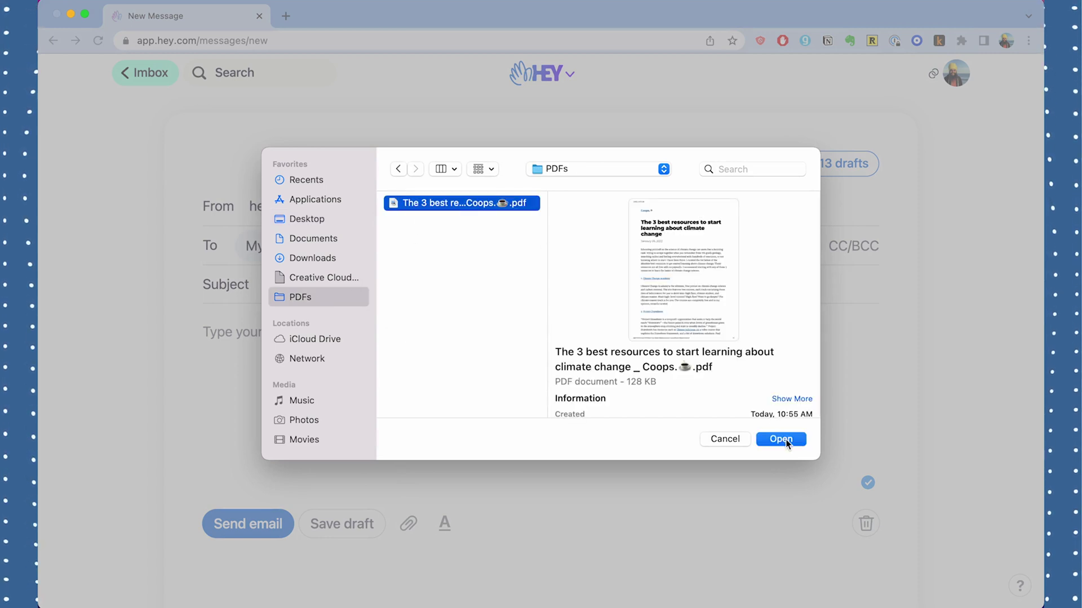
left_click(785, 440)
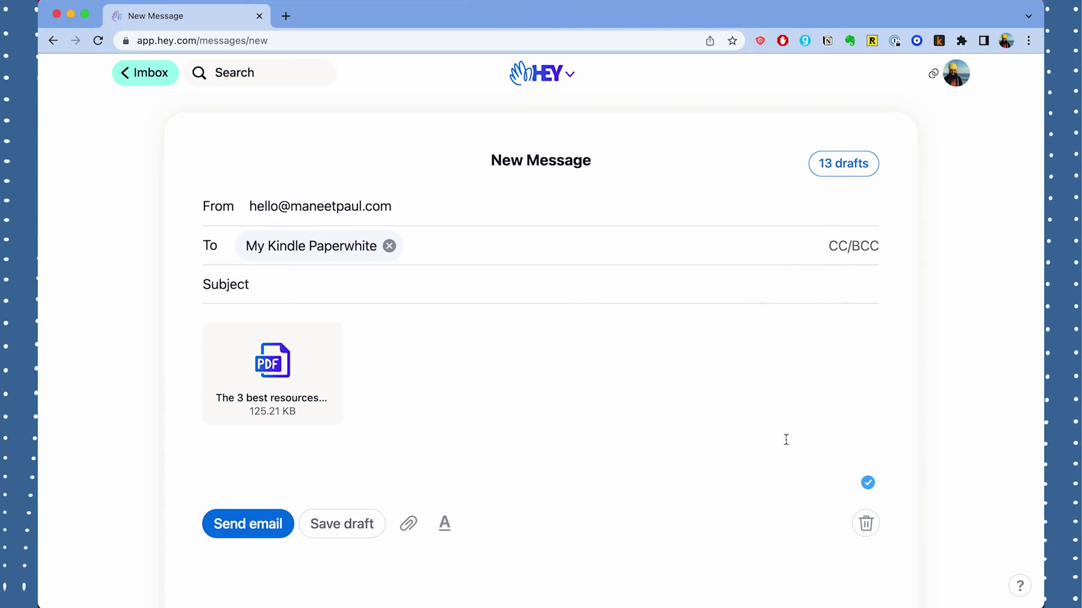